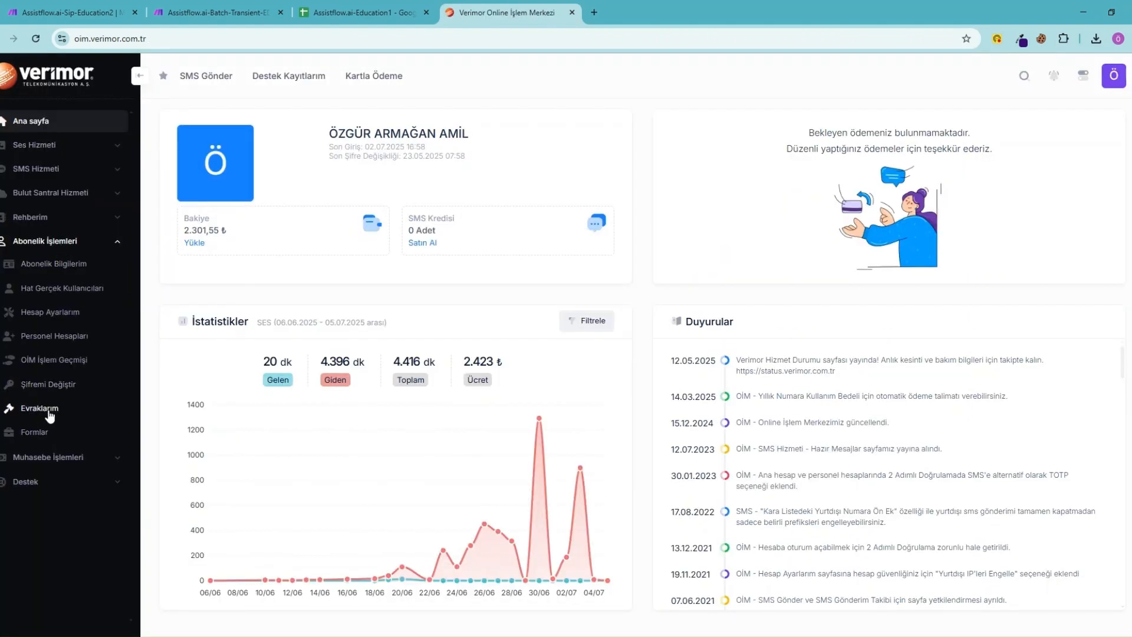
Open the Evraklarım documents page under the subscription operations in the Verimor portal.
left_click(49, 412)
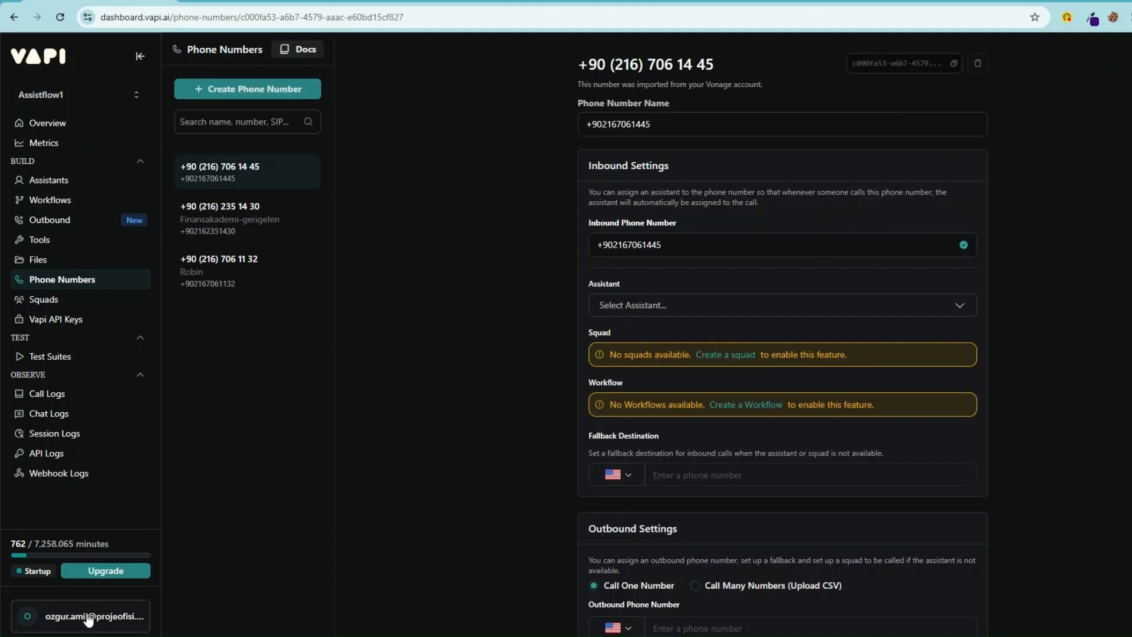
Switch to Vapi and start configuring a new SIP trunk in the organization's integrations settings.
left_click(87, 617)
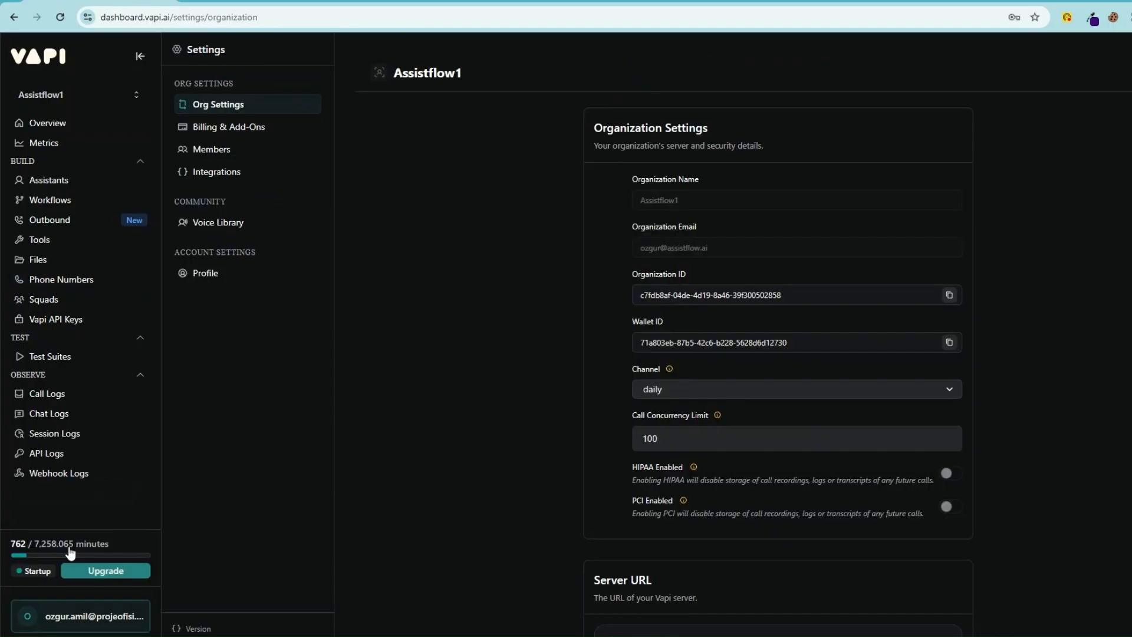
left_click(233, 174)
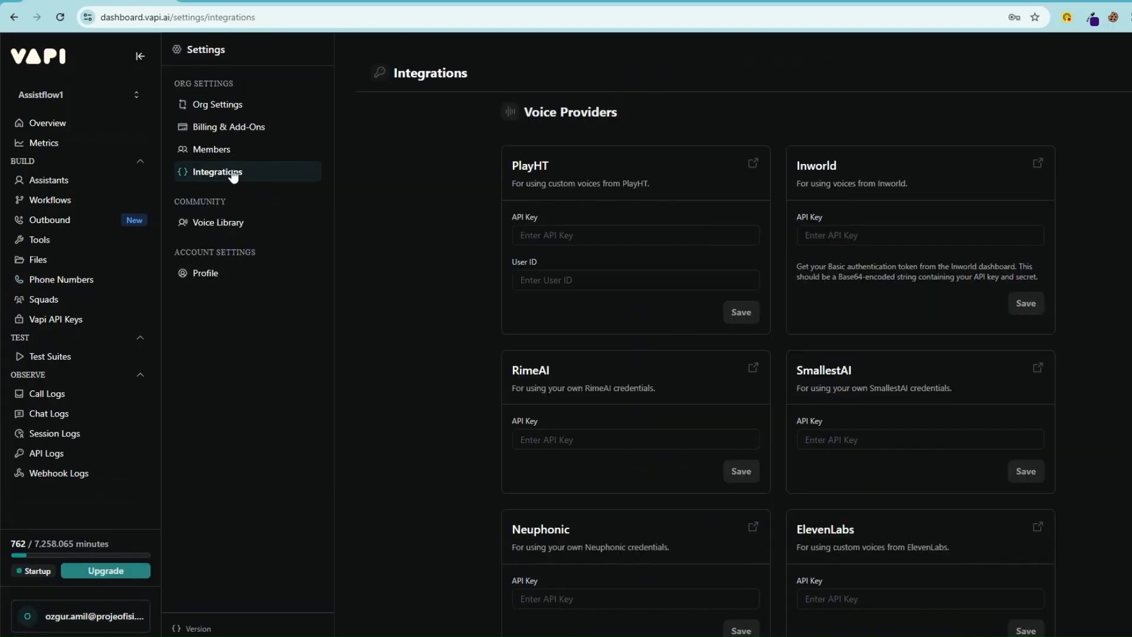
scroll(672, 401, "down", 6)
scroll(678, 421, "down", 20)
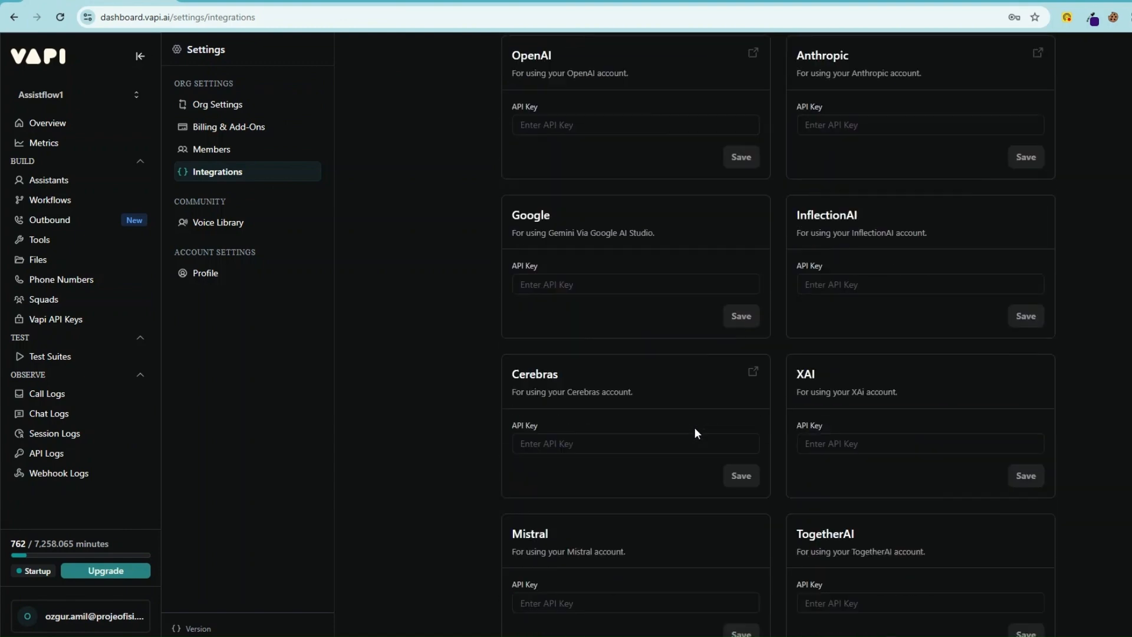
scroll(695, 429, "down", 20)
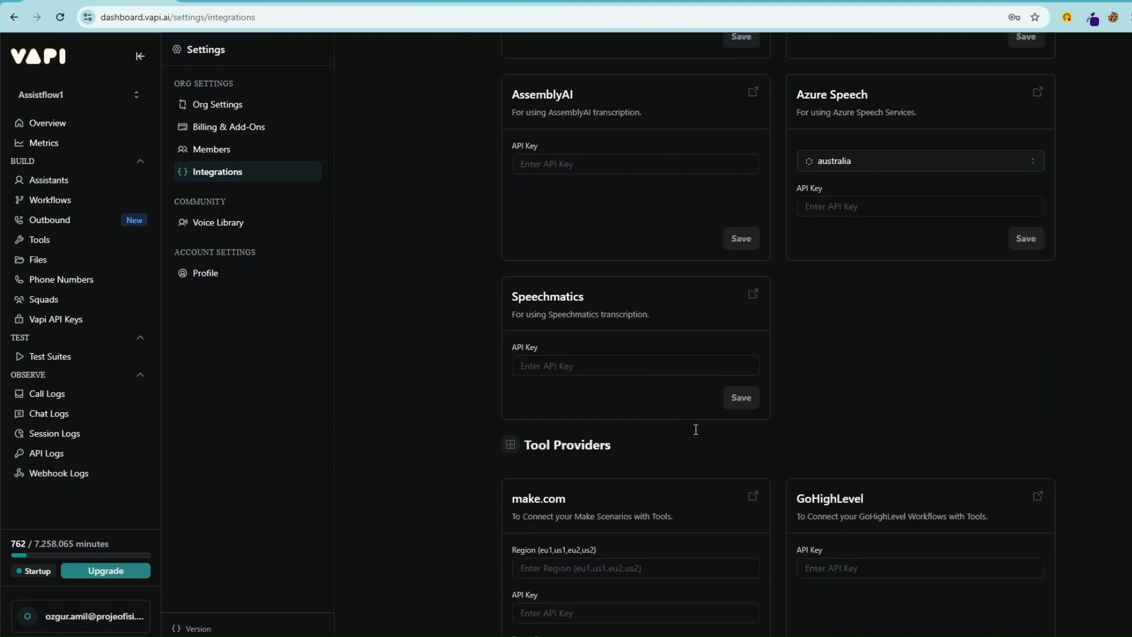
scroll(696, 429, "down", 12)
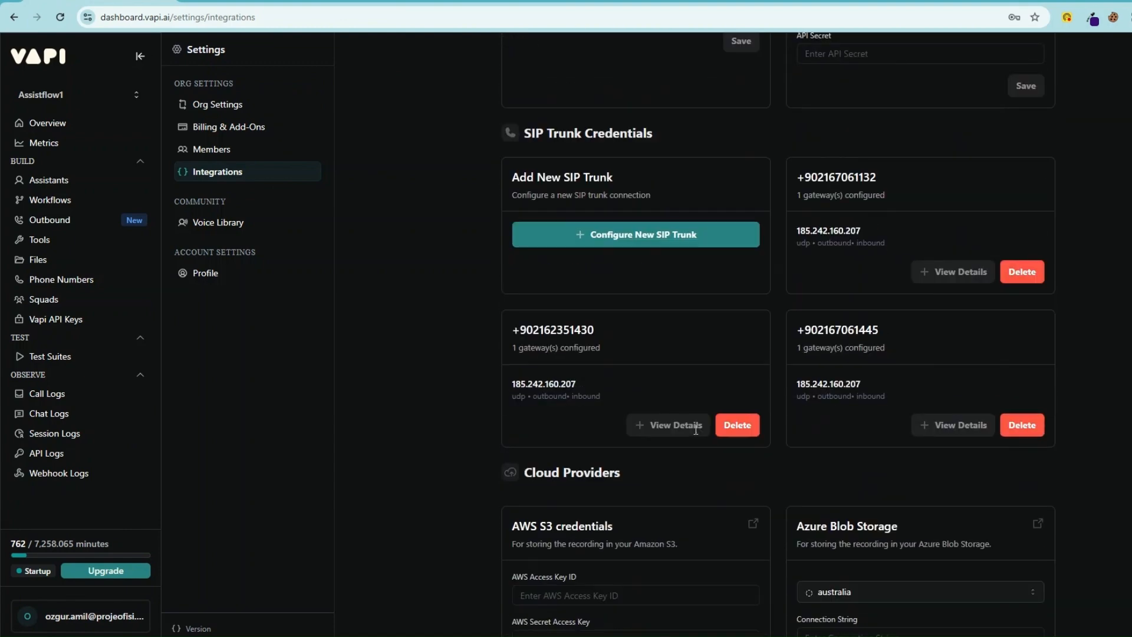
left_click(647, 241)
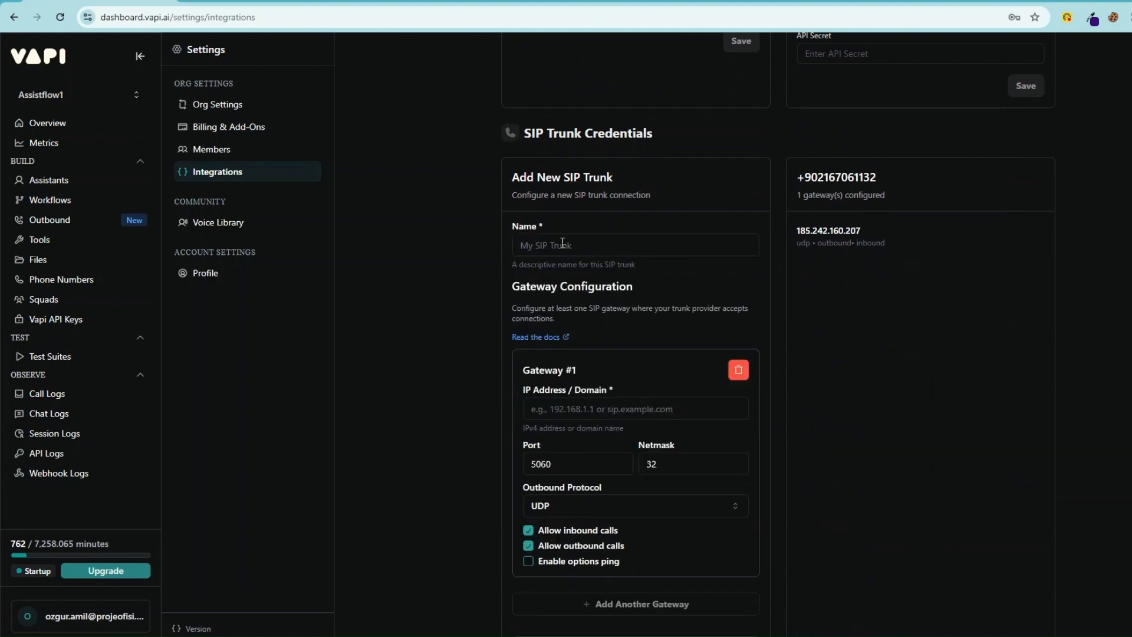
Fill the new SIP trunk form with the name "sip adı name" and the gateway address "ip".
left_click(561, 244)
type("sip ")
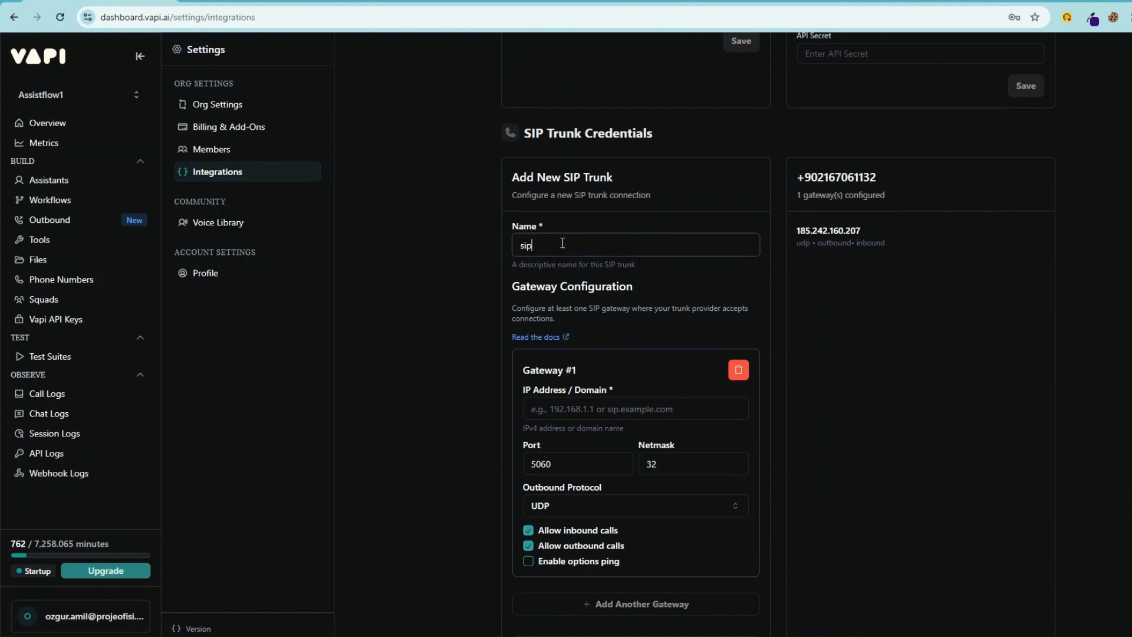
type("adı name")
left_click(555, 410)
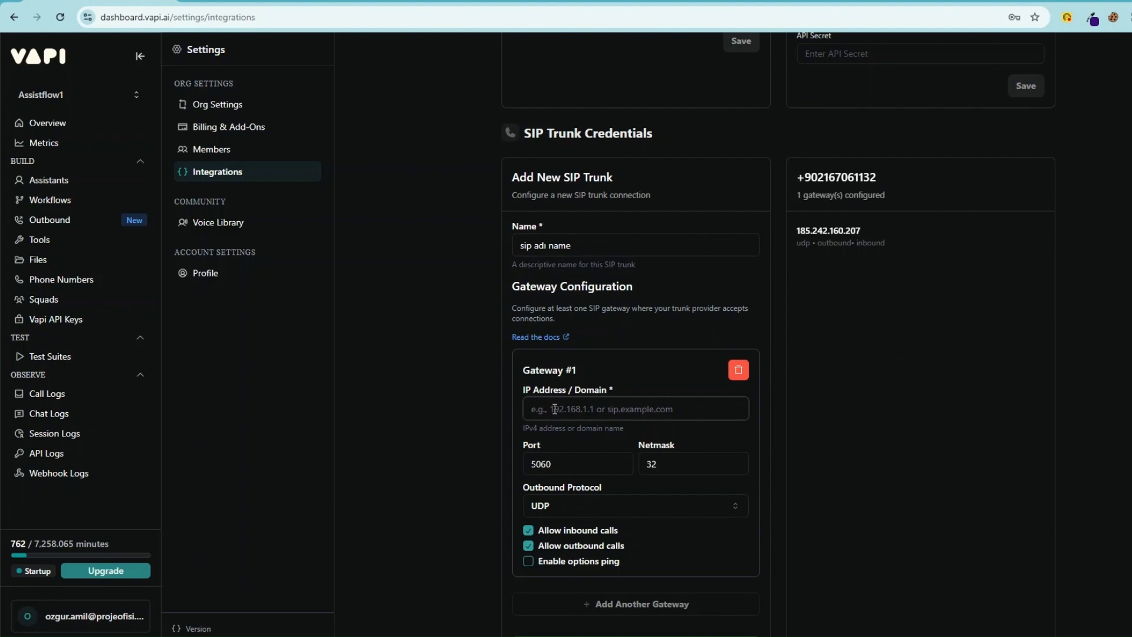
type("ip")
scroll(594, 449, "down", 9)
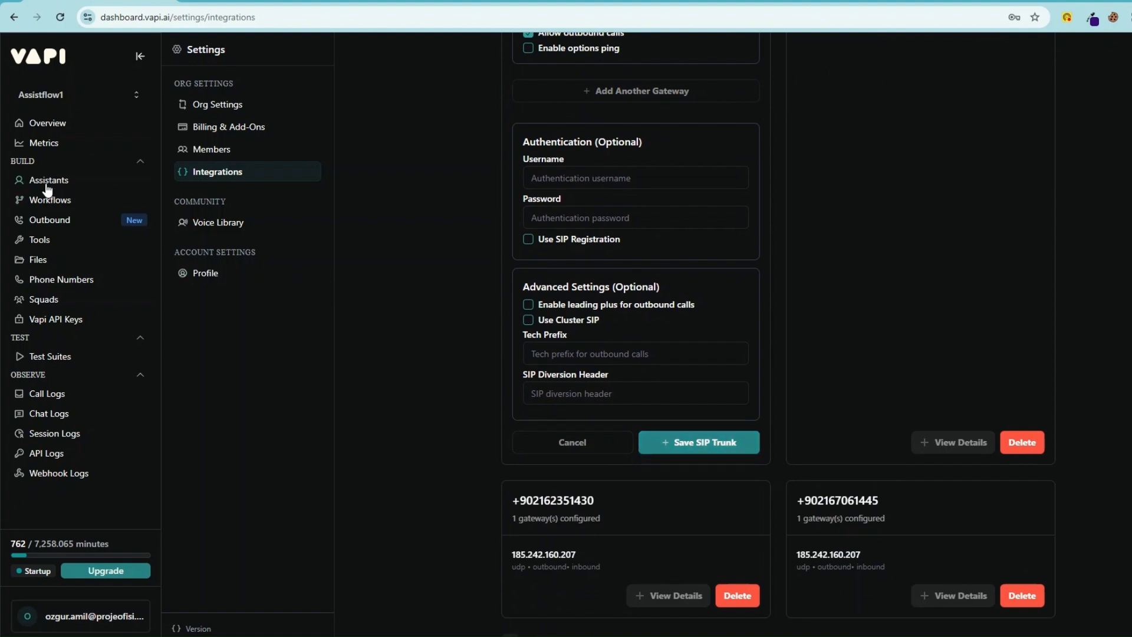
Start a BYO SIP Trunk Number, allow non-E164 phone numbers, and enter "+your number" as its phone number.
left_click(60, 281)
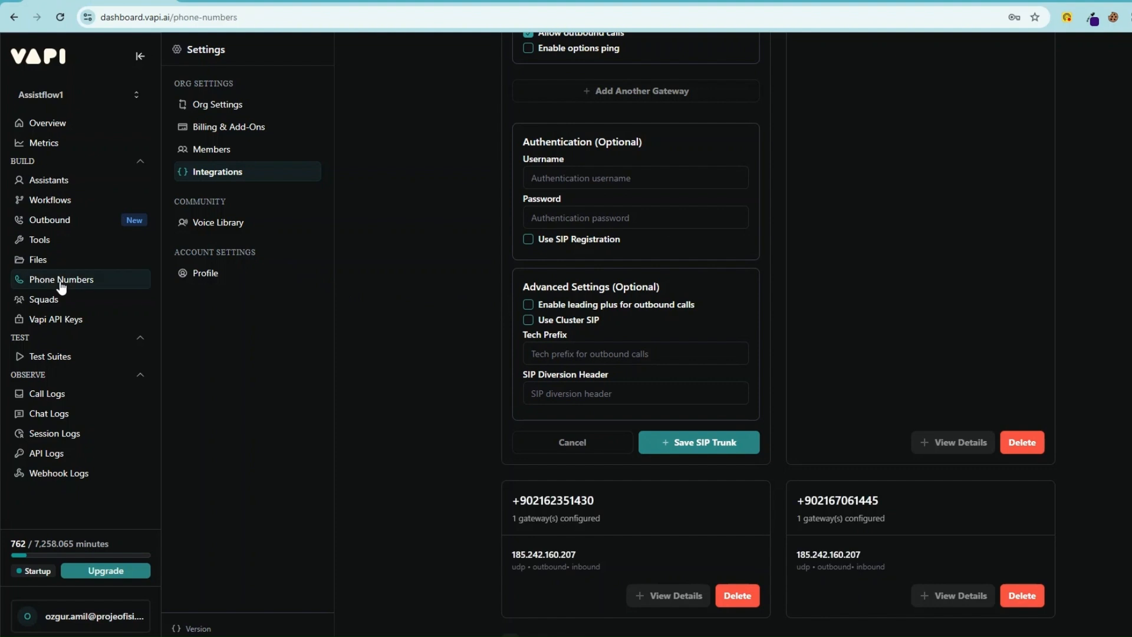
left_click(263, 89)
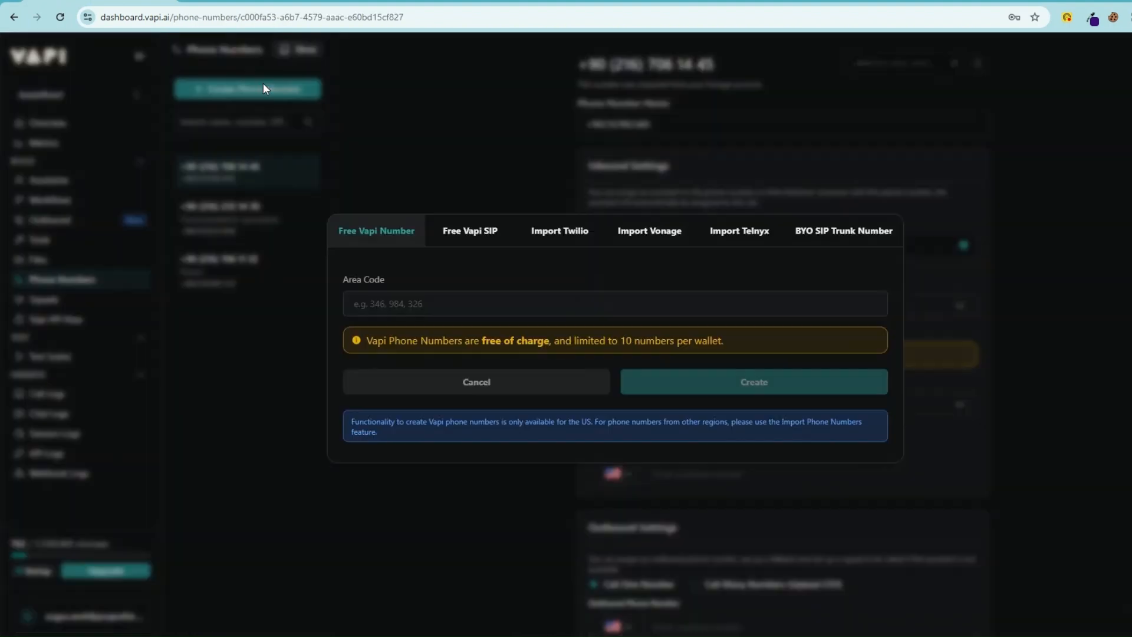
left_click(841, 234)
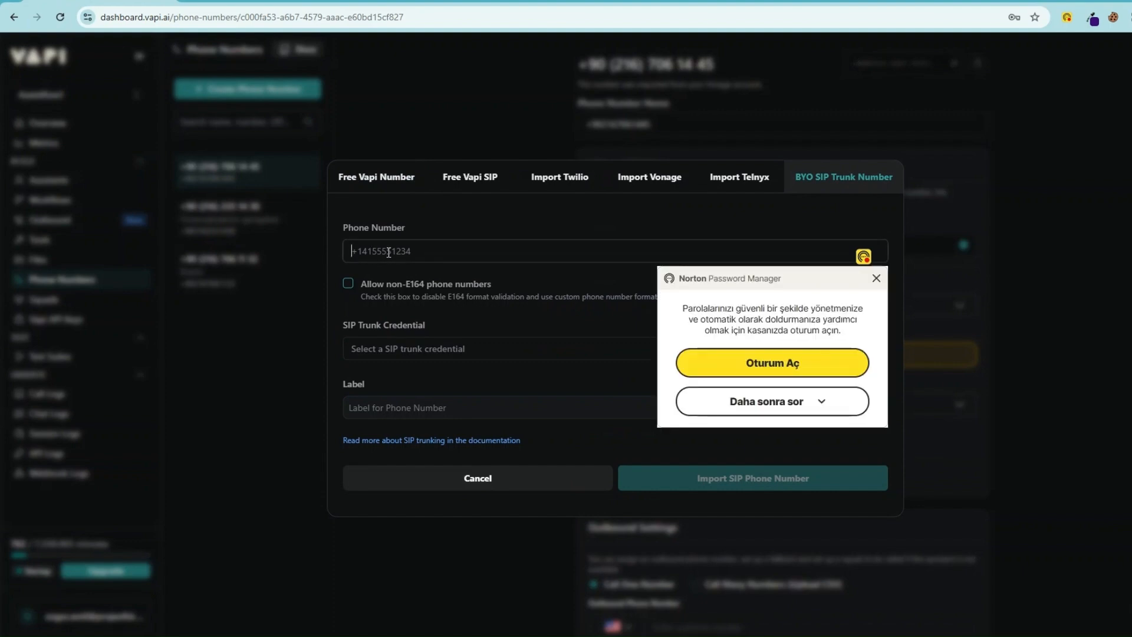
left_click(348, 284)
type("+90")
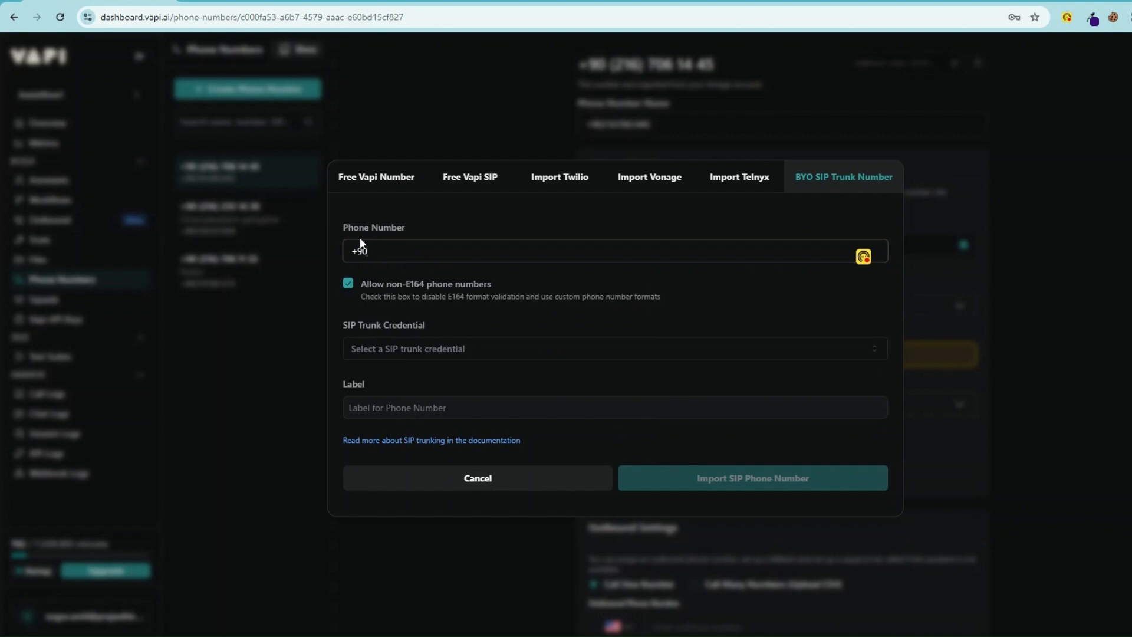
type("your number")
left_click(371, 261)
key("BackSpace")
key("BackSpace")
Assign the first listed SIP trunk credential, label the number "name", and import the SIP phone number.
left_click(397, 349)
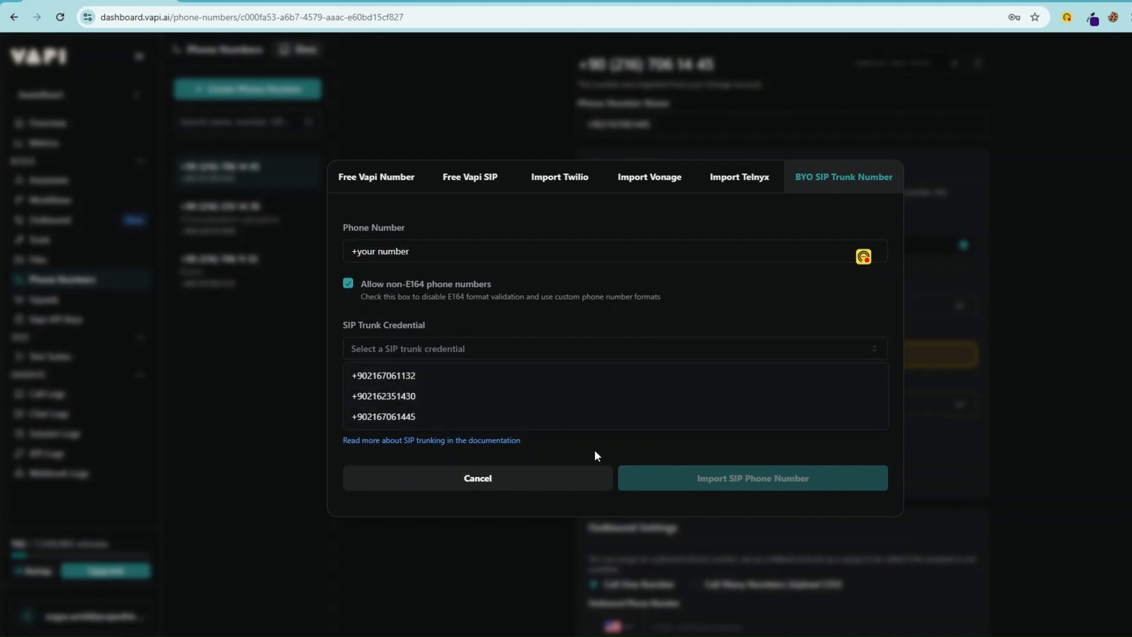
left_click(581, 377)
left_click(458, 408)
type("name")
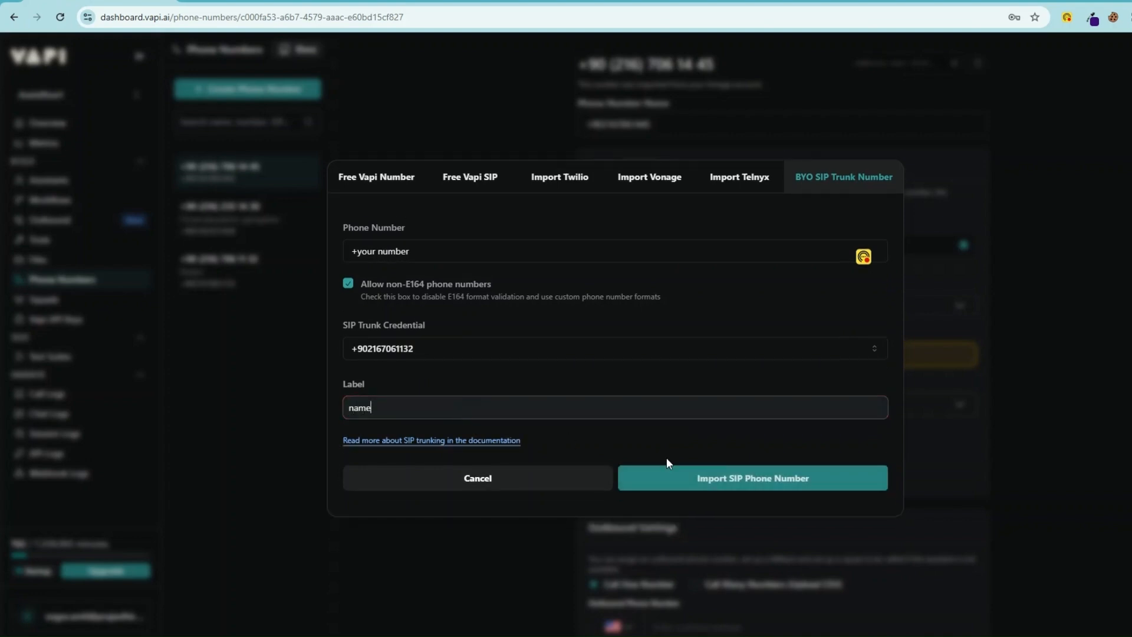
left_click(744, 485)
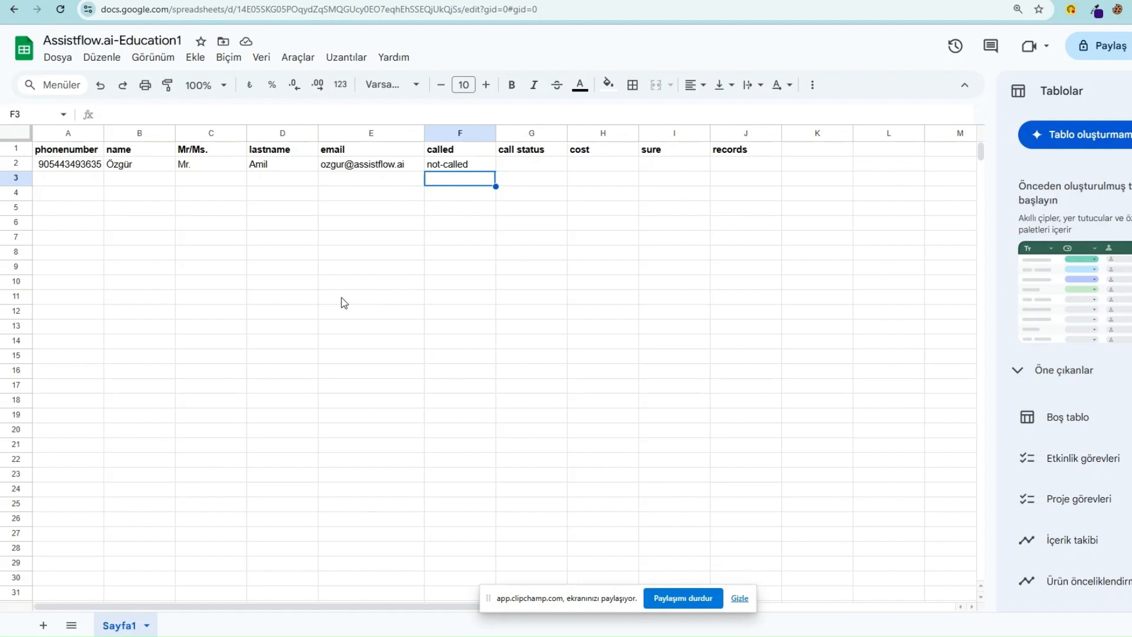
Select the called column in the Assistflow.ai-Education1 spreadsheet in Google Sheets.
left_click(285, 275)
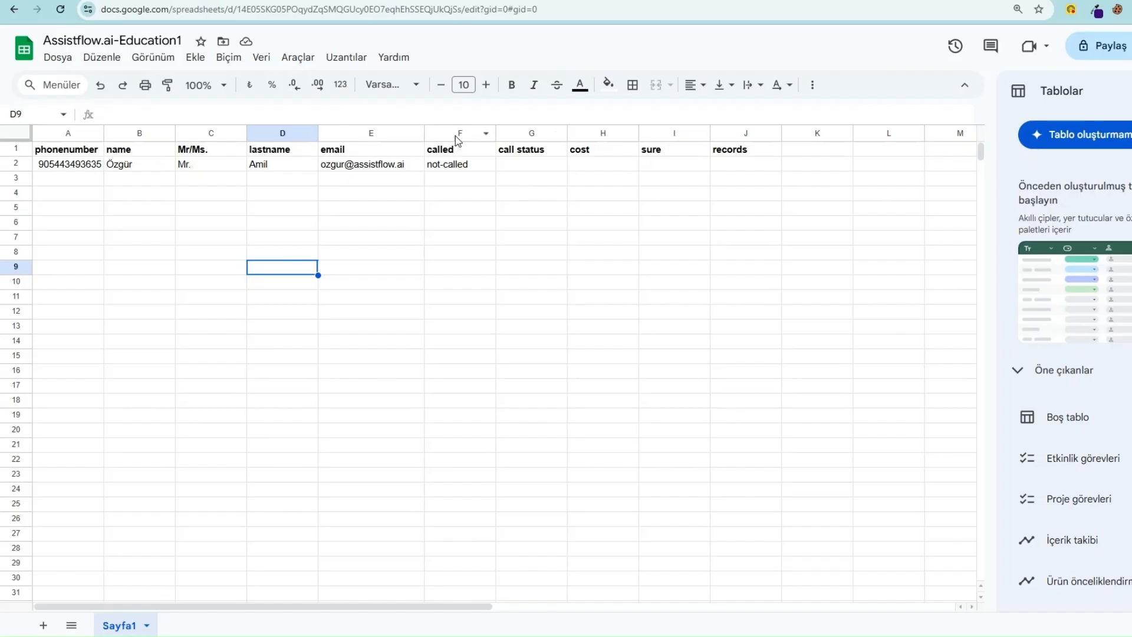
left_click(459, 133)
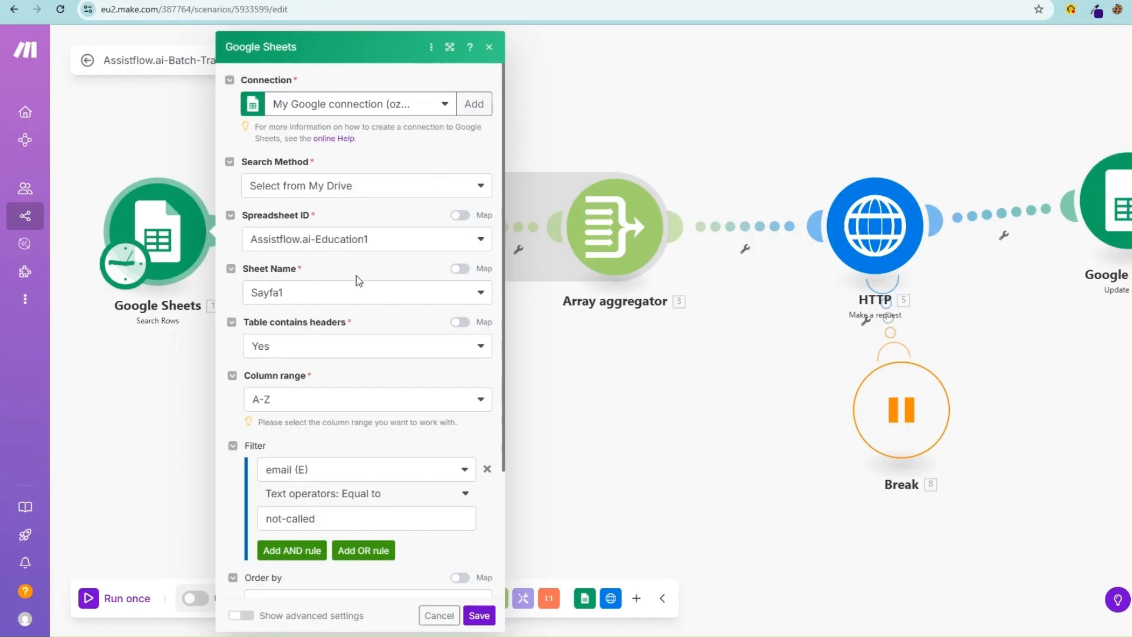
left_click(313, 403)
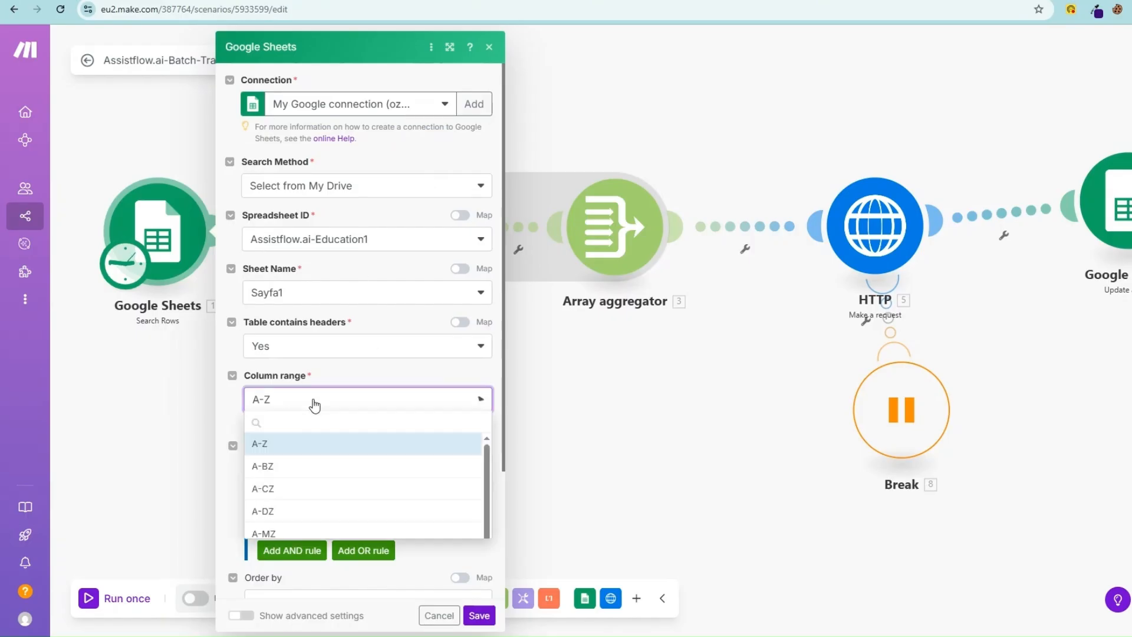
key("Down")
key("Return")
left_click(299, 407)
left_click(281, 448)
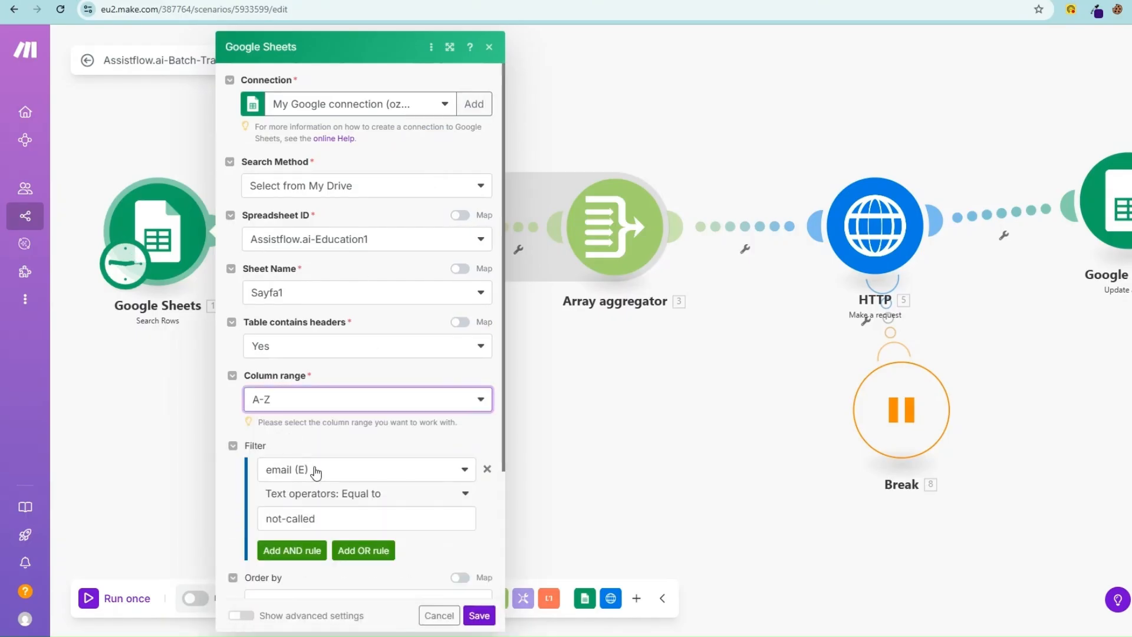
Filter the Make Google Sheets row search by called (F), set its limit to 100, and save the module.
left_click(312, 470)
left_click(295, 411)
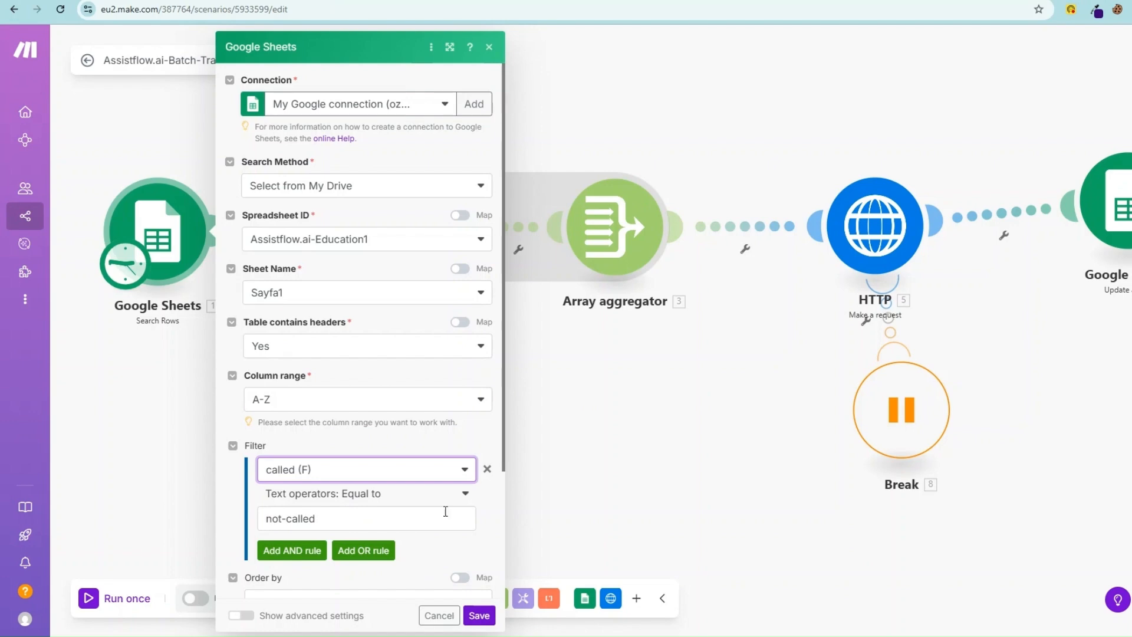
scroll(483, 528, "down", 3)
left_click(294, 558)
type("0")
key("BackSpace")
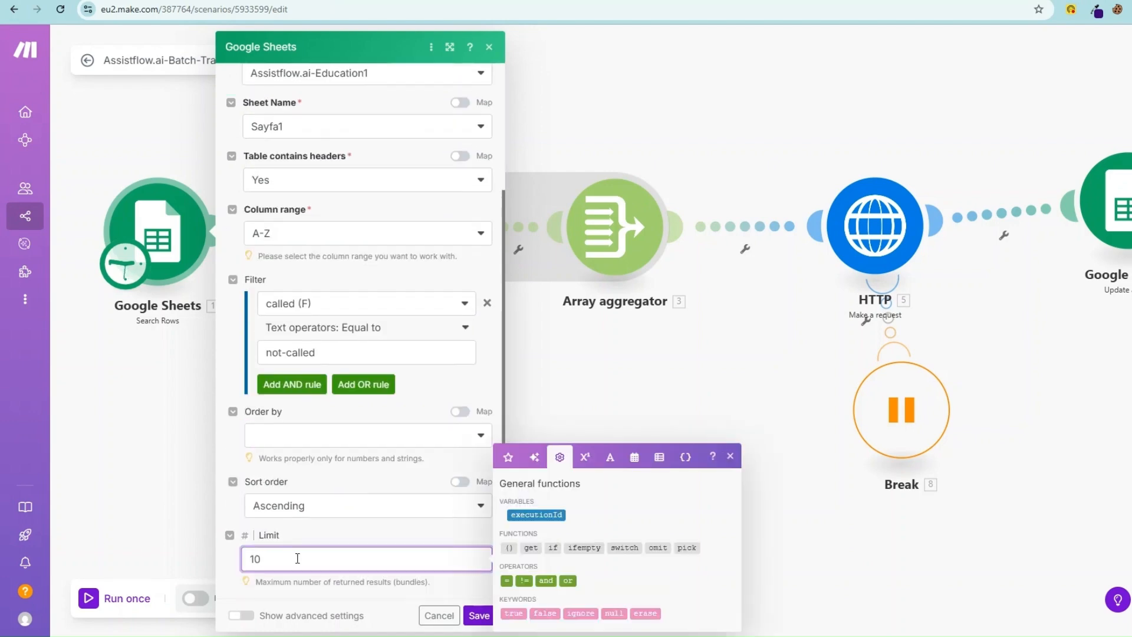
type("0")
left_click(479, 614)
Review the Iterator's array items and the Array aggregator's aggregated fields, closing both module settings.
left_click(435, 217)
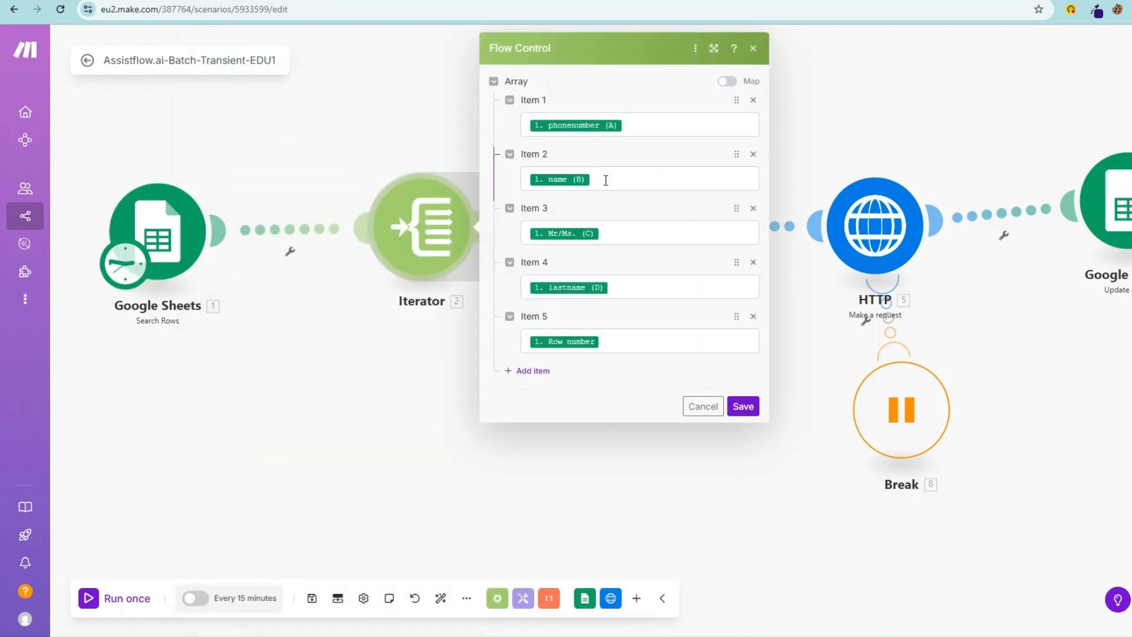
left_click(702, 406)
left_click(614, 227)
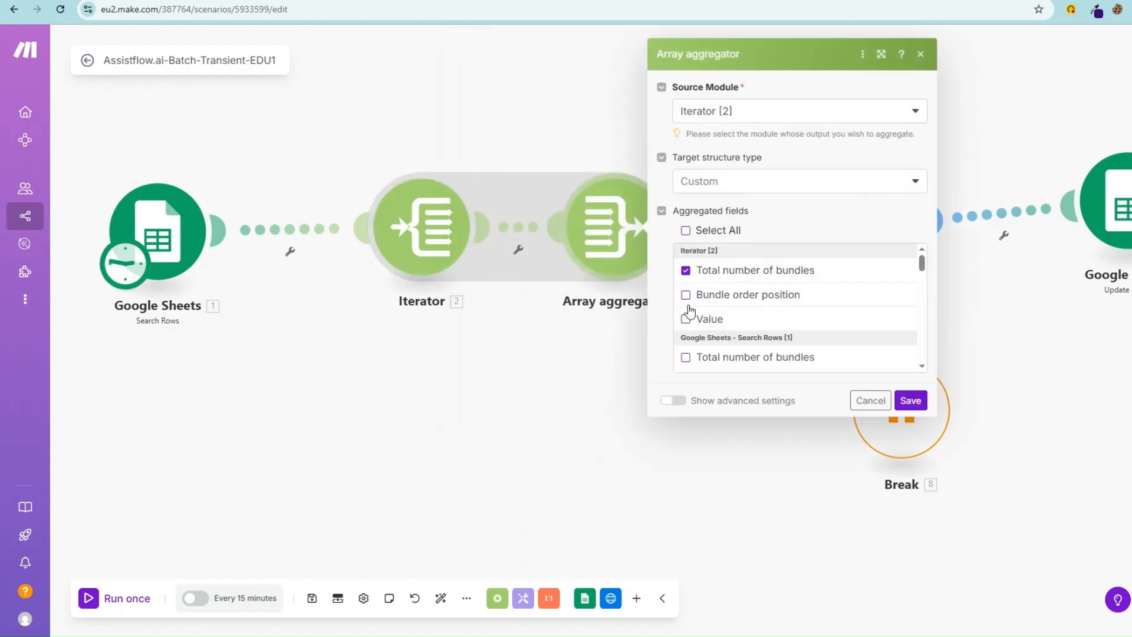
scroll(731, 303, "down", 5)
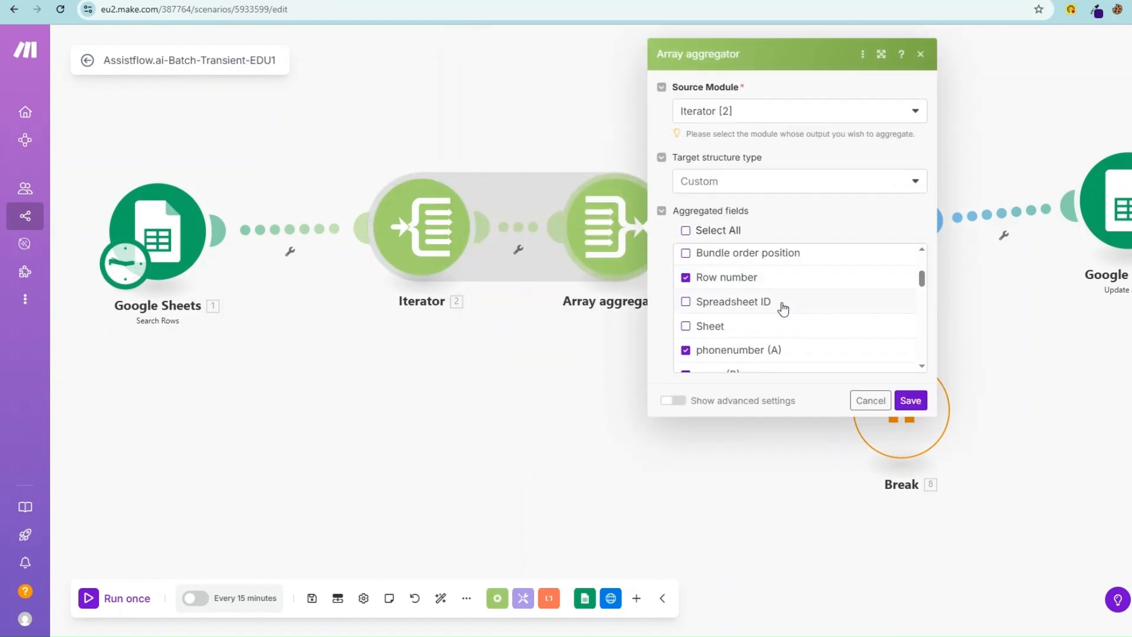
left_click(910, 400)
Examine the HTTP module's Authorization header and its "Bearer Your API HERE" placeholder for the API key.
left_click(876, 277)
left_click_drag(1034, 347, 1106, 384)
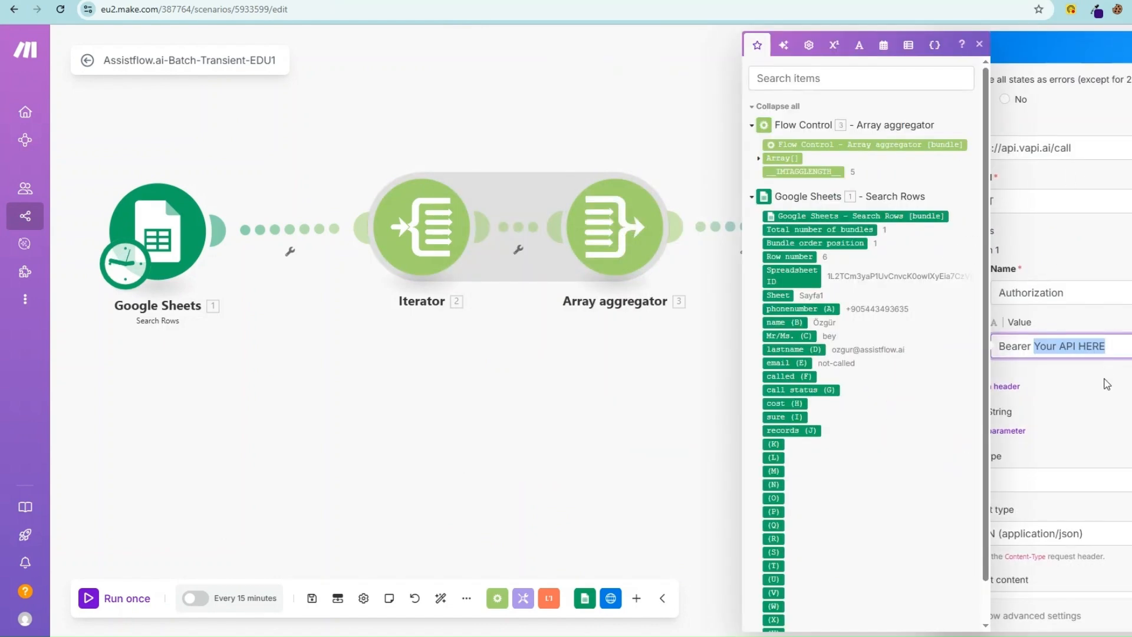
scroll(1106, 384, "down", 6)
scroll(1053, 329, "up", 1)
left_click_drag(1073, 297, 1084, 298)
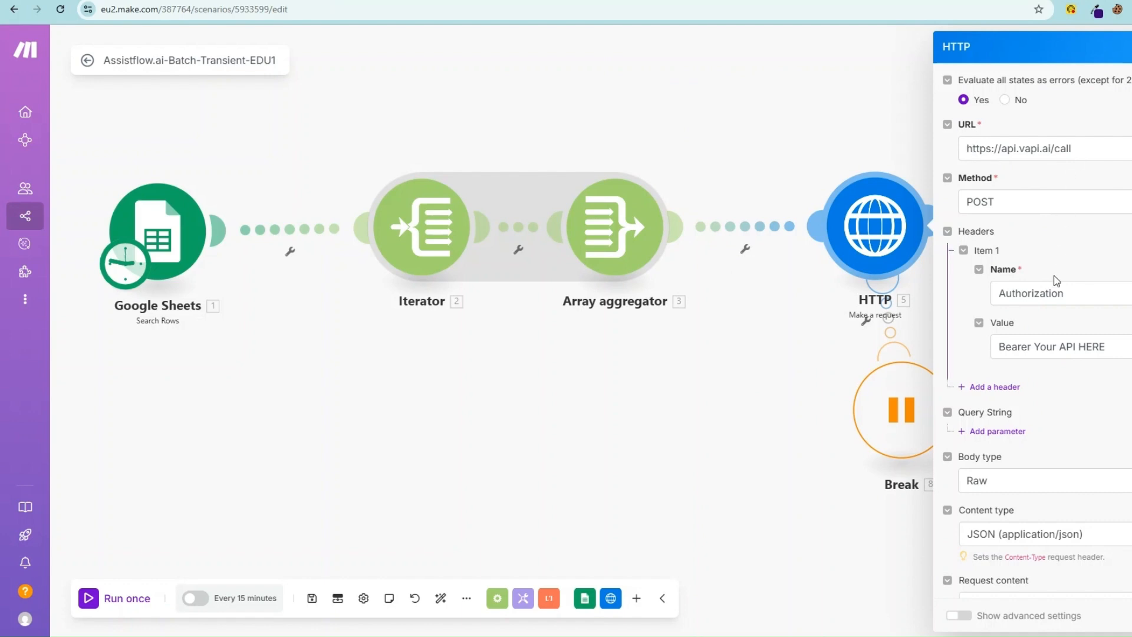
left_click_drag(1034, 347, 1109, 344)
scroll(1105, 382, "down", 2)
left_click(1087, 275)
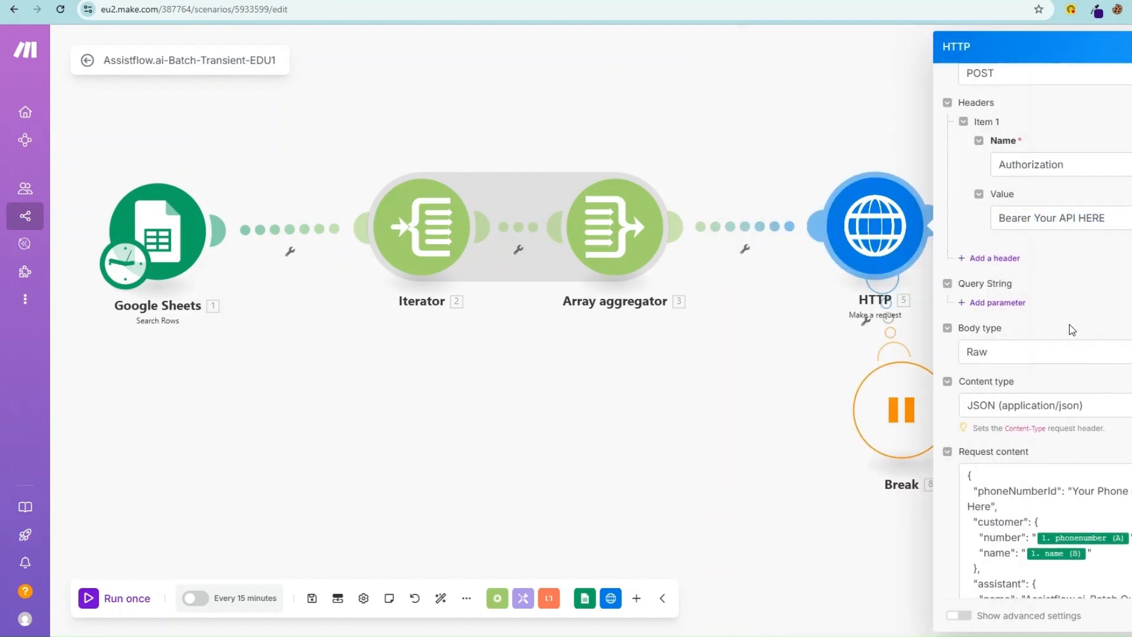
Examine the HTTP request's JSON content, including the phoneNumberId placeholder and the assistant's prompt and analysis settings.
scroll(1071, 329, "down", 3)
scroll(1057, 327, "down", 2)
scroll(1070, 301, "up", 2)
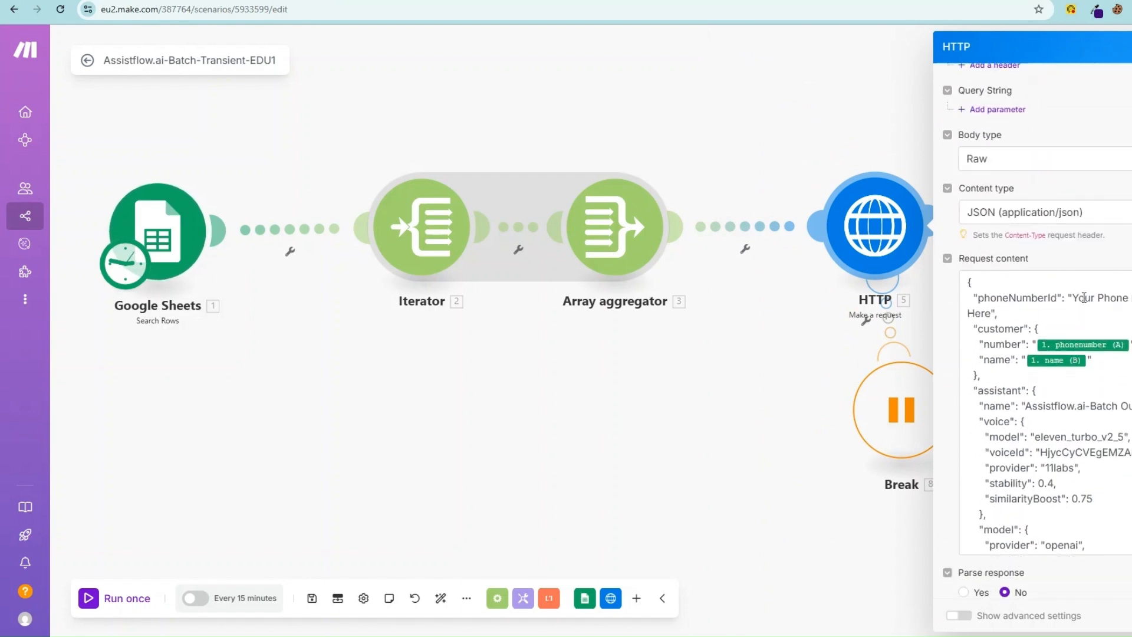
left_click_drag(1073, 298, 1005, 313)
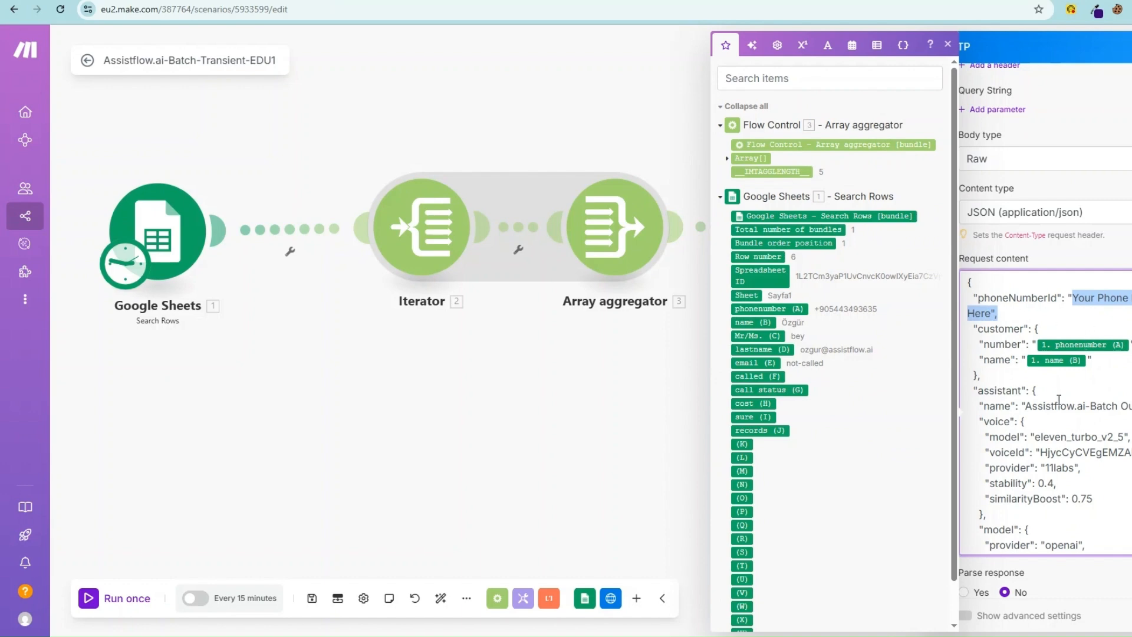
left_click(1059, 399)
scroll(1060, 392, "down", 10)
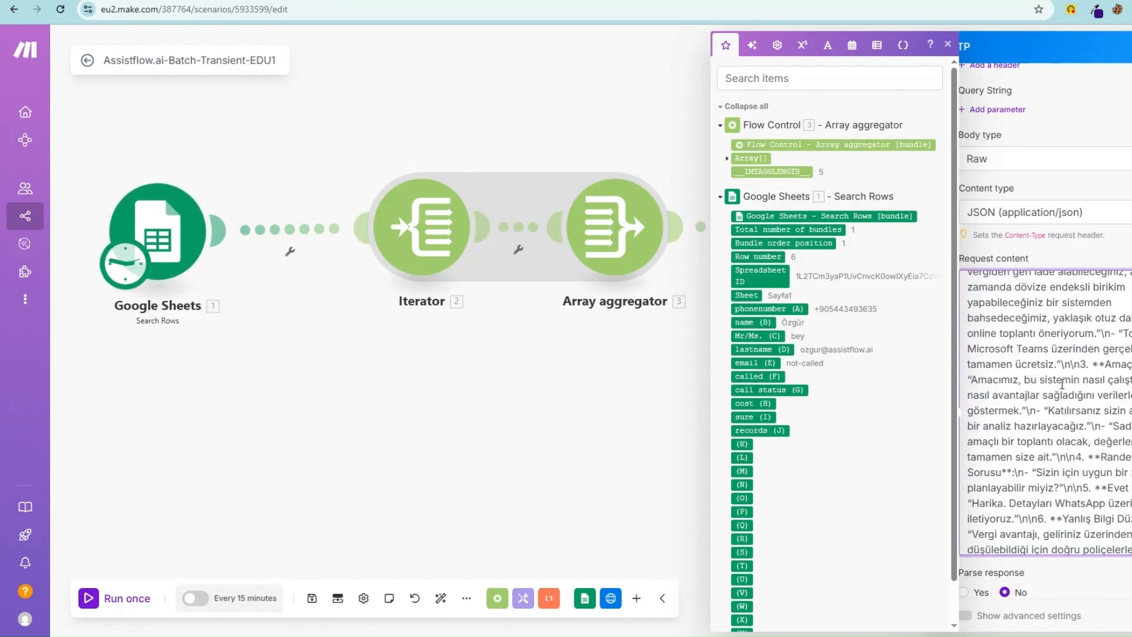
scroll(1061, 383, "down", 10)
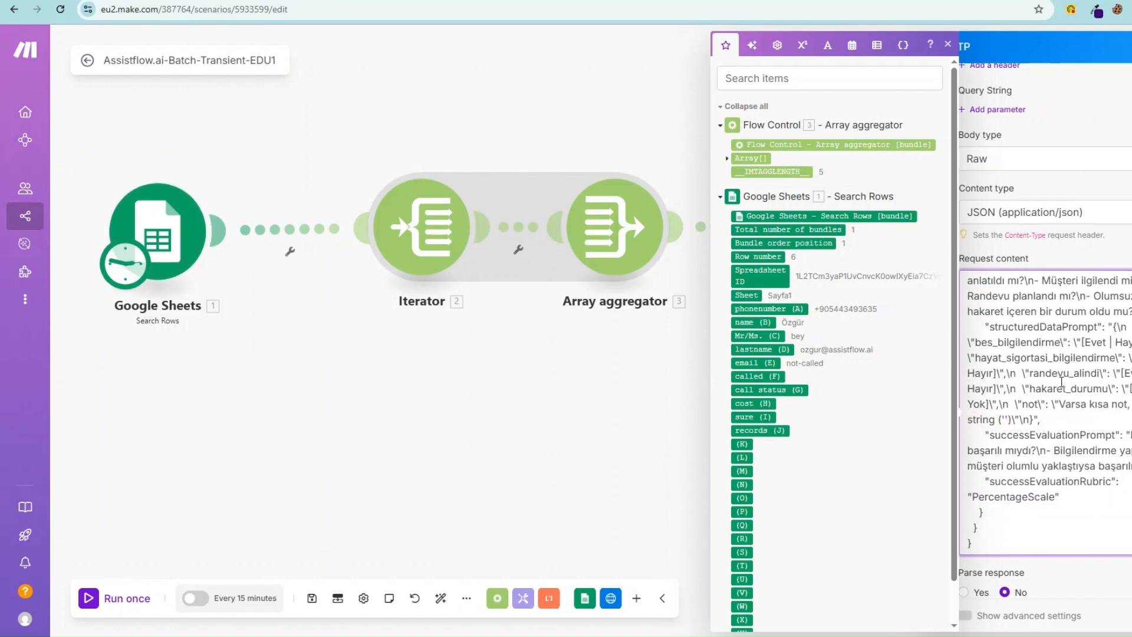
scroll(1056, 390, "up", 5)
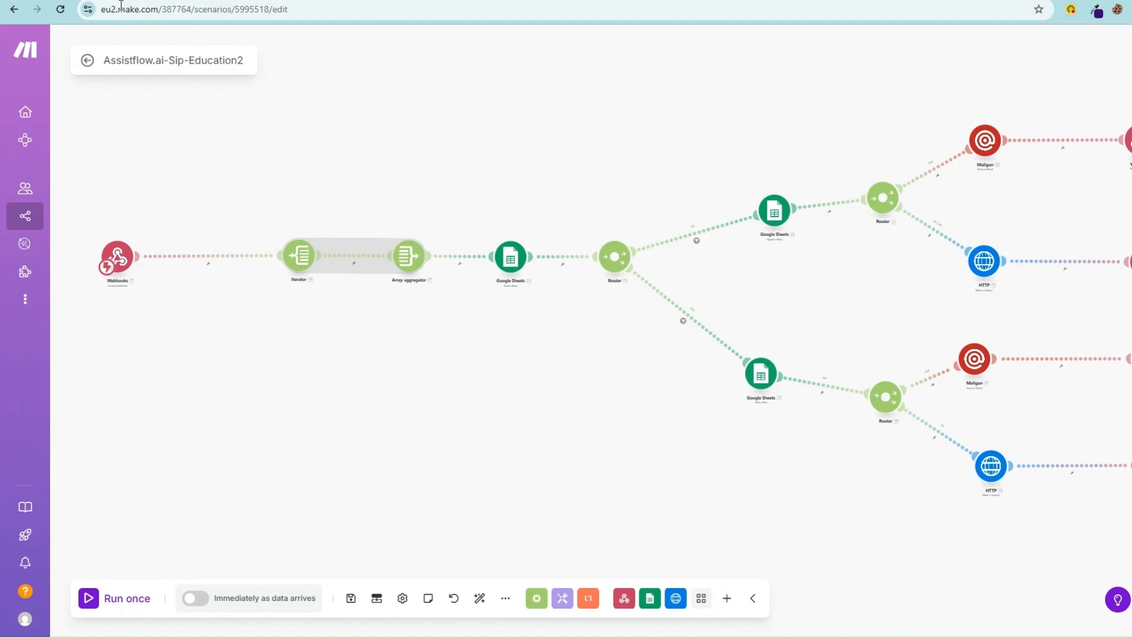
Open the Webhooks module in the Assistflow.ai-Sip-Education2 scenario.
left_click(119, 261)
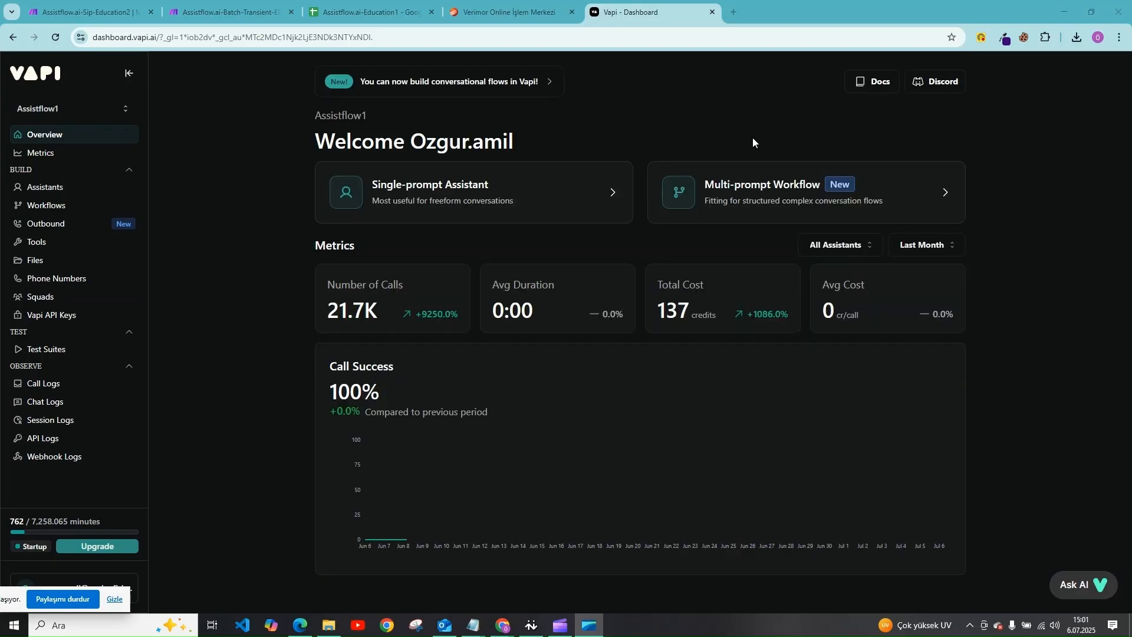
Create an outbound campaign called "name" in Vapi and assign the organization's imported SIP phone number.
left_click(43, 224)
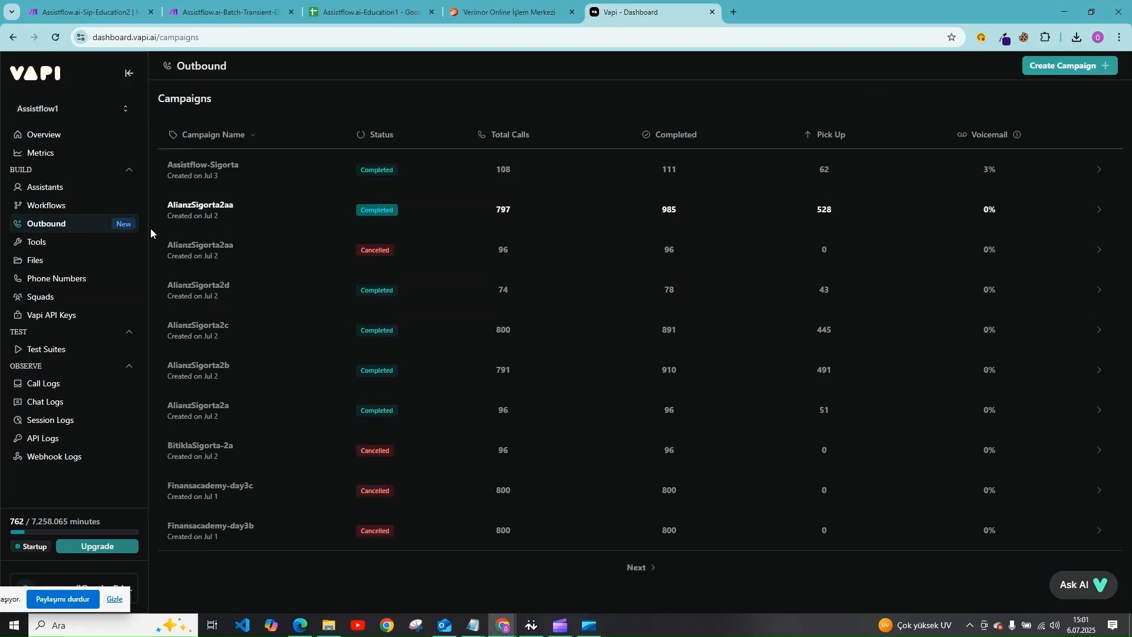
left_click(1079, 67)
left_click(241, 127)
type("name")
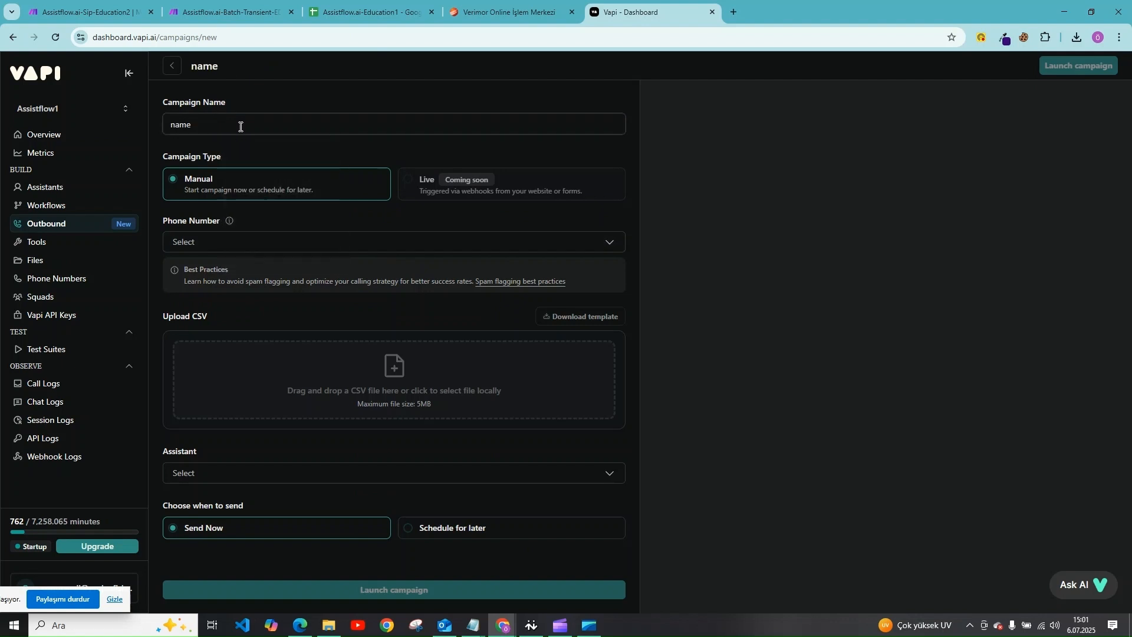
left_click(227, 243)
left_click(235, 294)
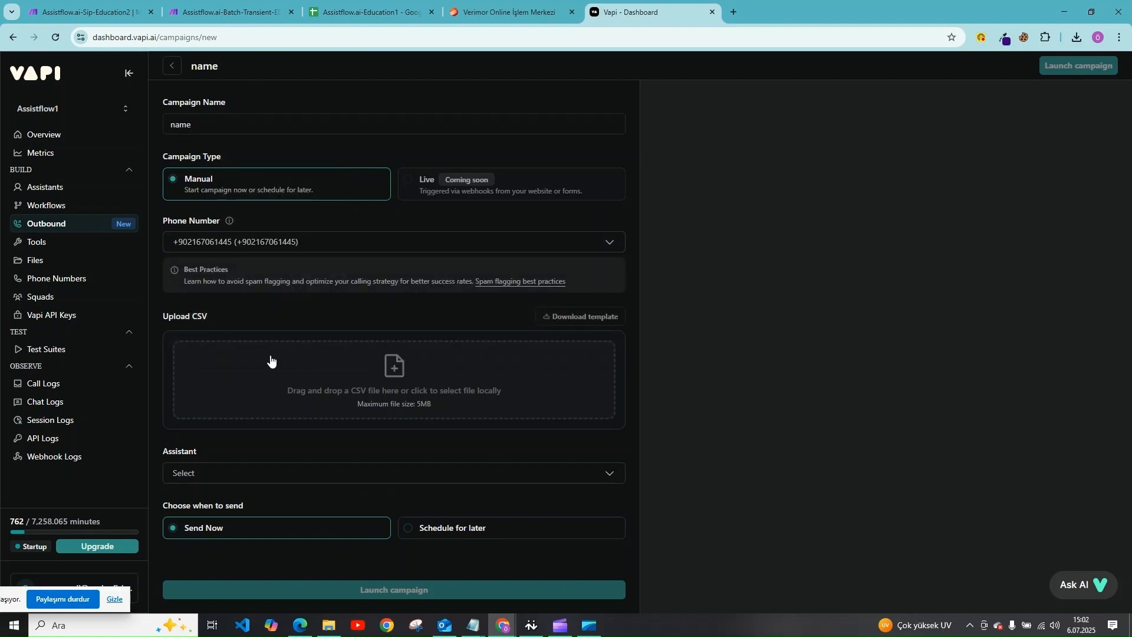
Download the campaign's CSV template and upload campaign-template (15).csv as the contact list.
left_click(594, 318)
left_click(460, 394)
double_click(195, 259)
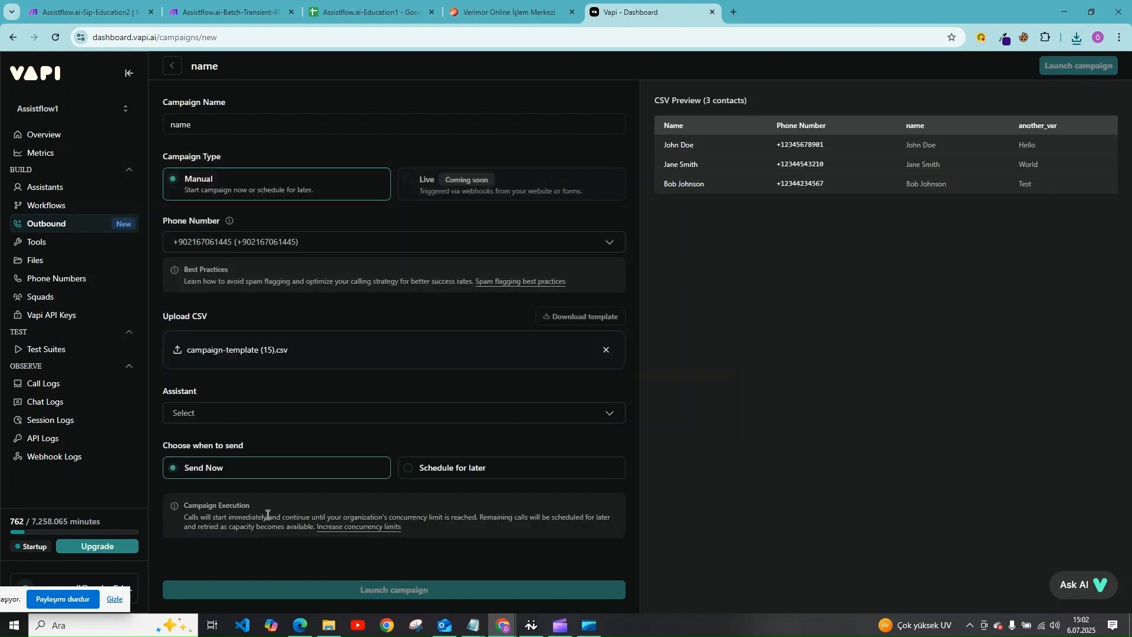
Try the Schedule for later option and set the campaign's sending time back to Send Now.
left_click(417, 470)
left_click(380, 472)
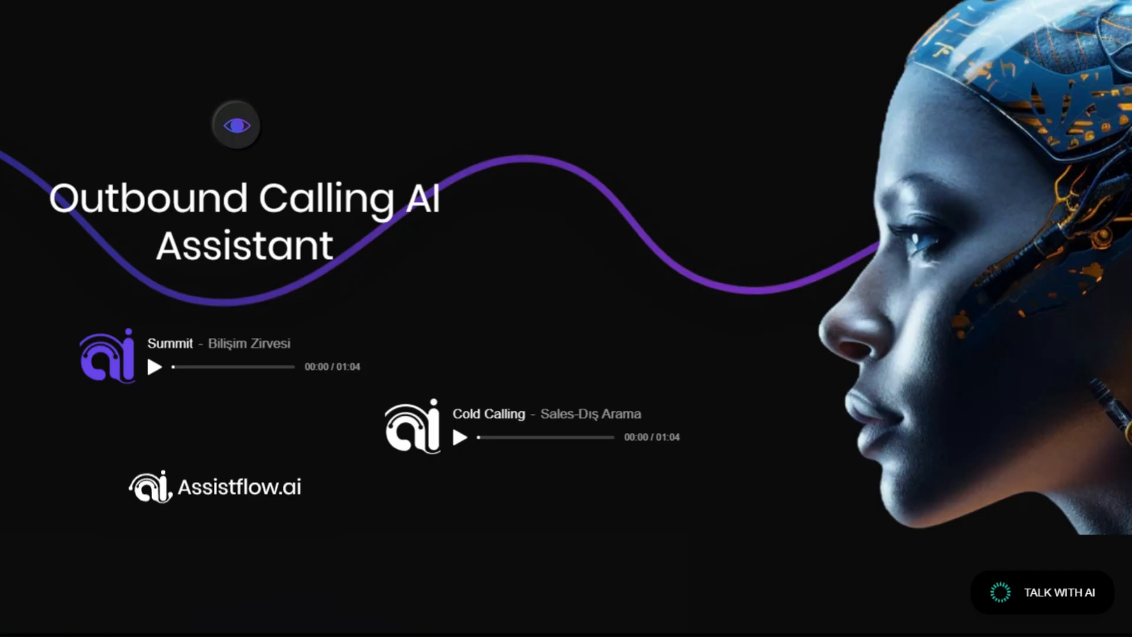